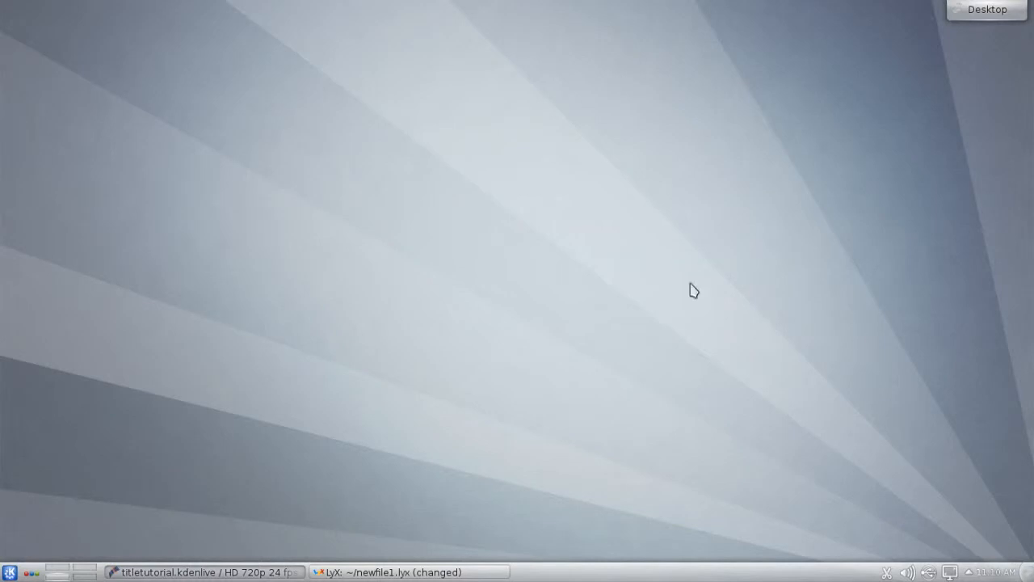
# - Launch the MyPaint raster graphics editor from the Graphics applications and maximize its window
pyautogui.click(11, 574)
pyautogui.click(89, 517)
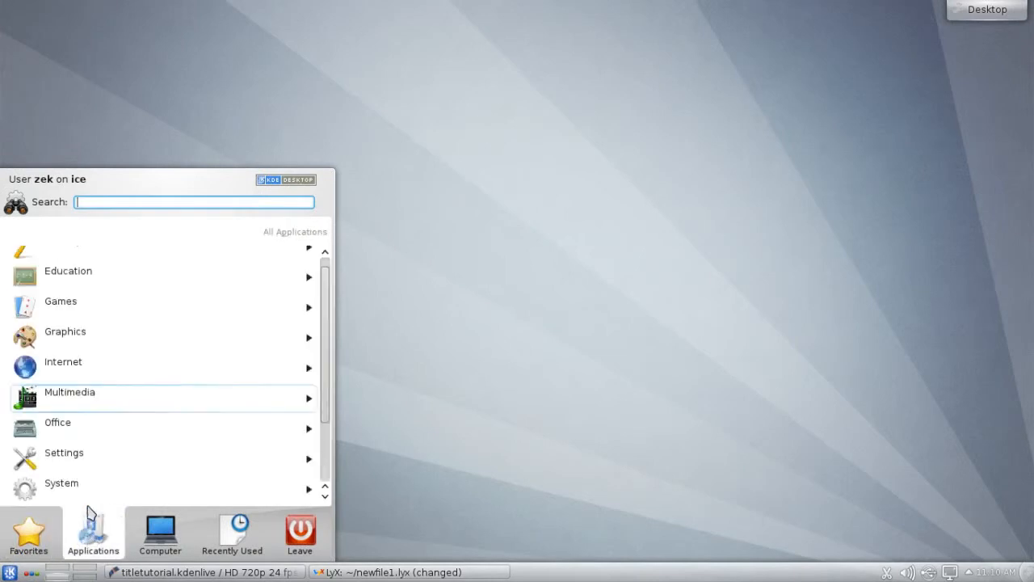
pyautogui.click(93, 336)
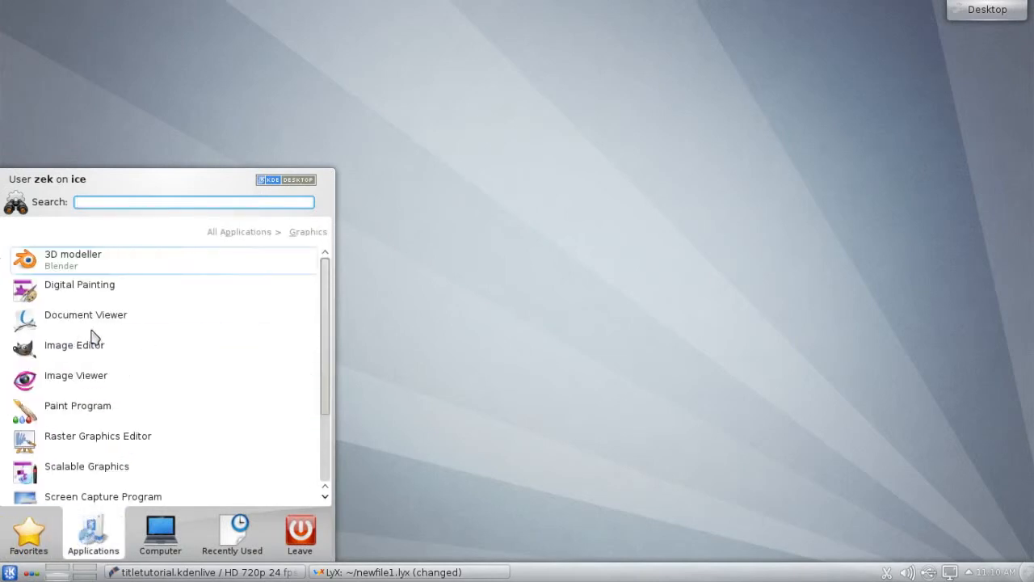
pyautogui.click(121, 440)
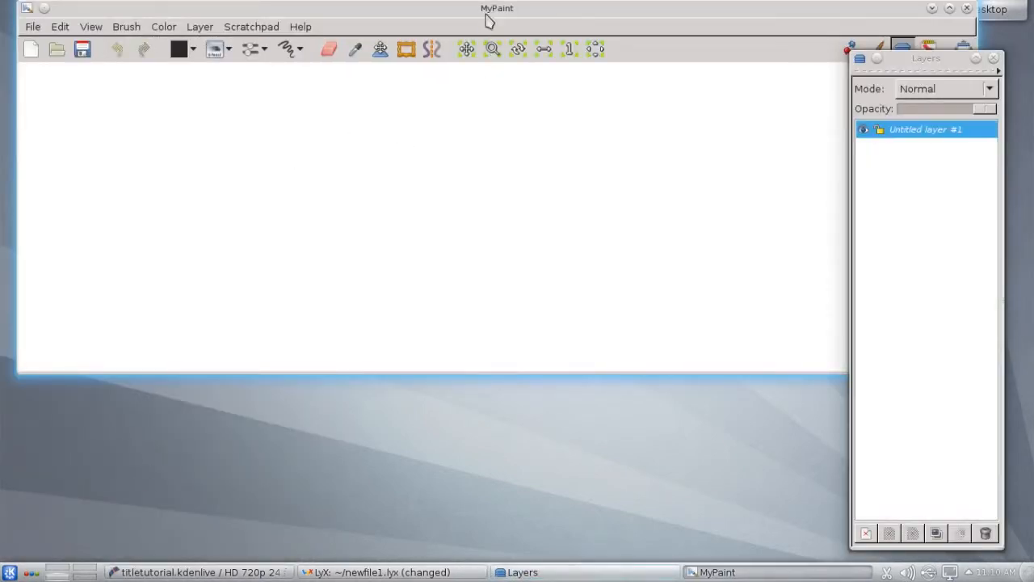
pyautogui.doubleClick(487, 9)
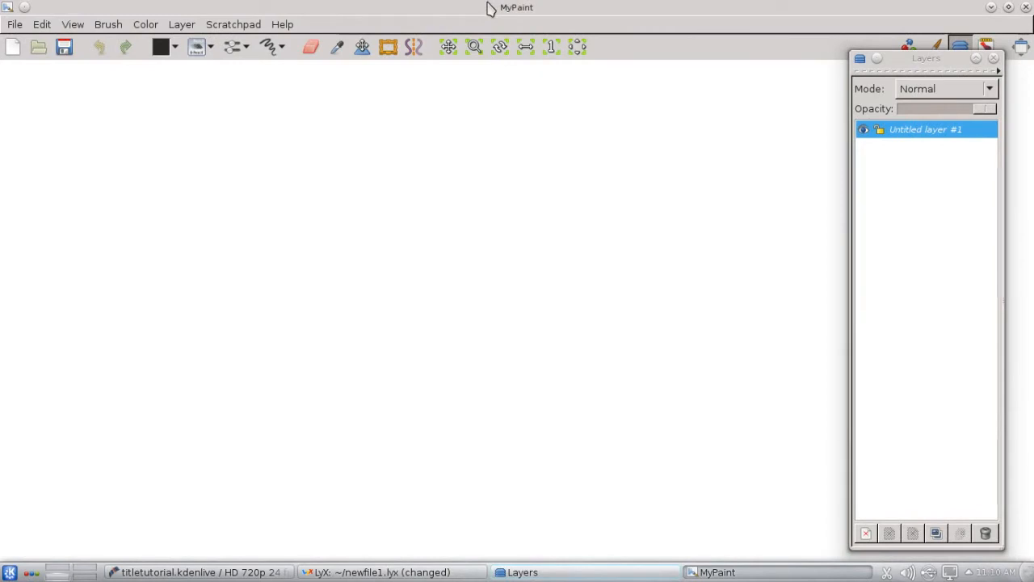
# - Enable a canvas frame 1280 px wide and 720 px high, keeping the default frame color
pyautogui.click(396, 51)
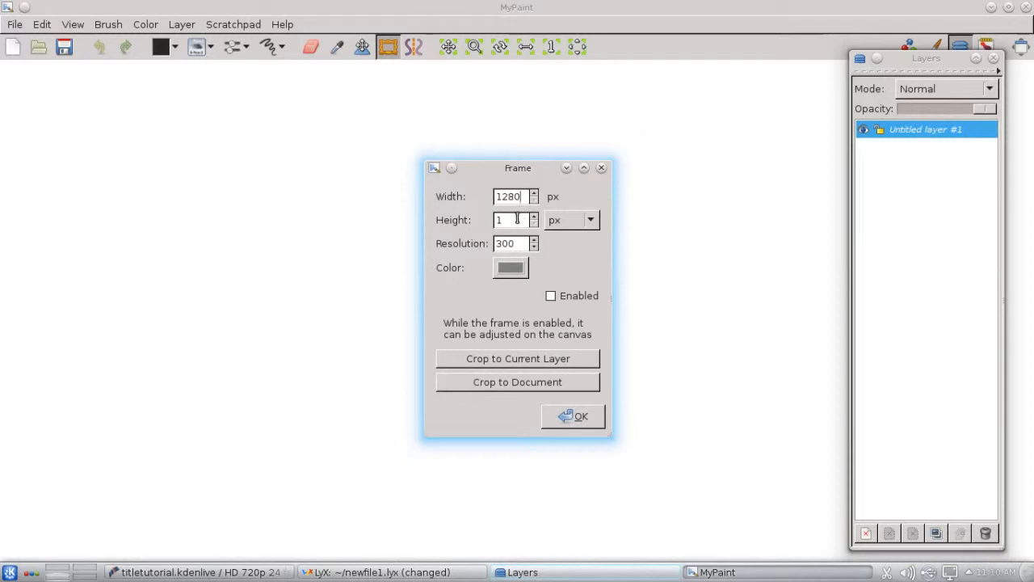
pyautogui.press('BackSpace')
pyautogui.write('720')
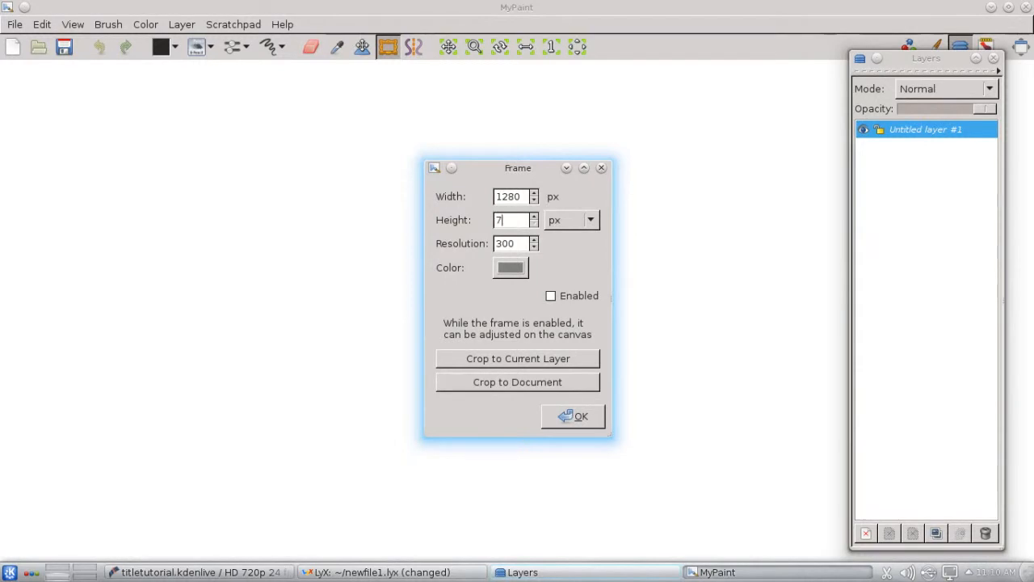
pyautogui.click(511, 271)
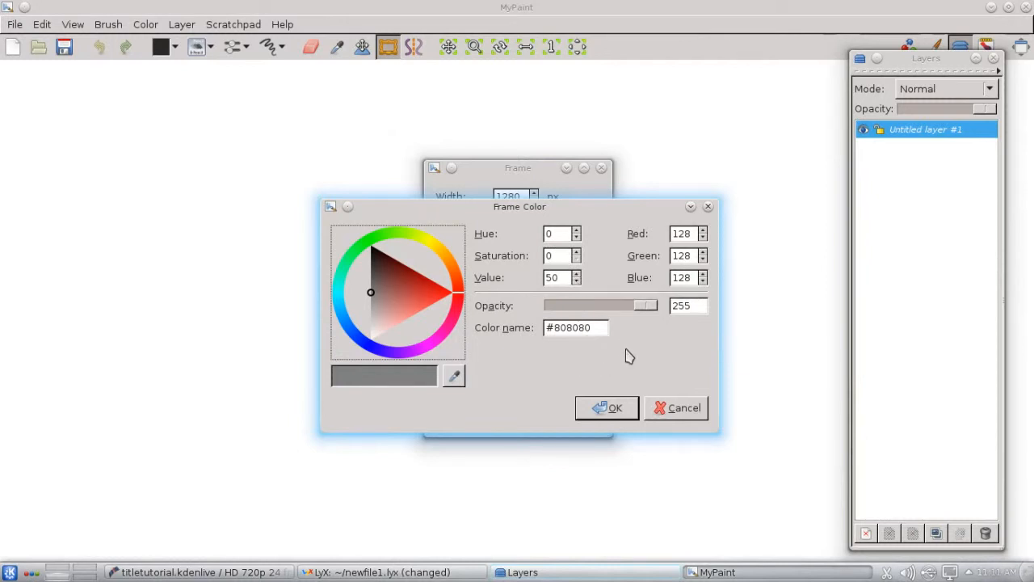
pyautogui.click(612, 409)
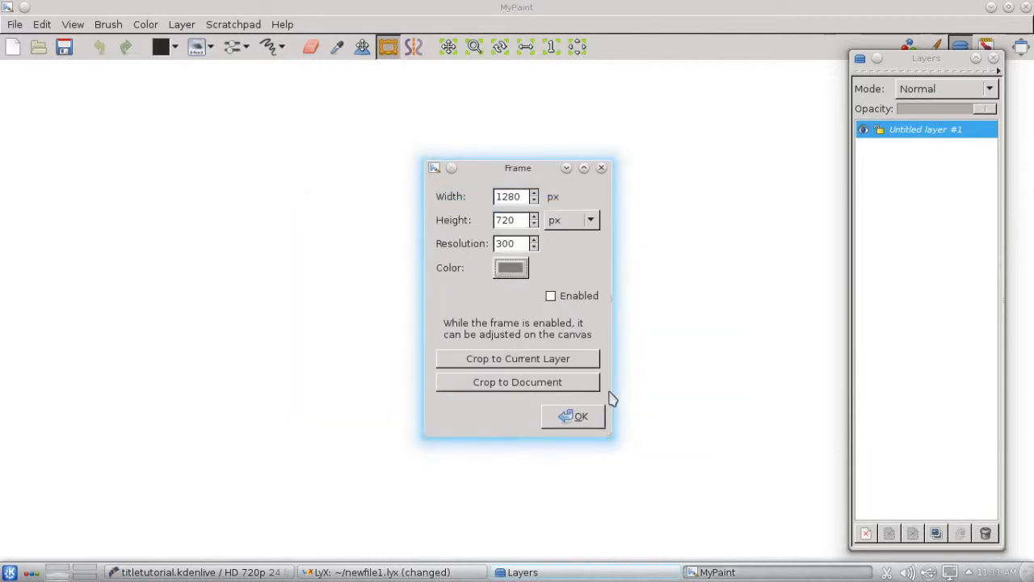
pyautogui.click(552, 297)
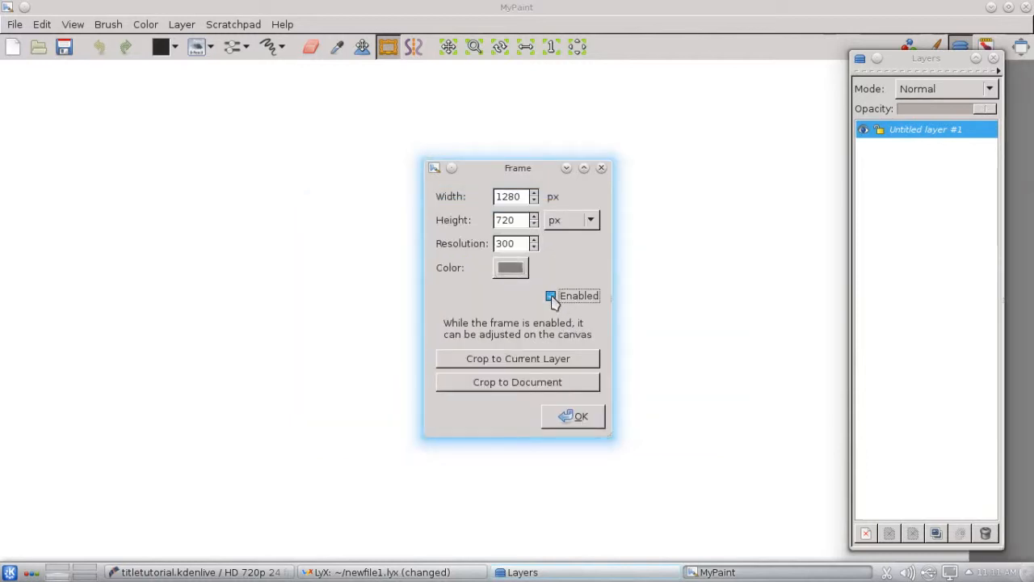
pyautogui.click(567, 413)
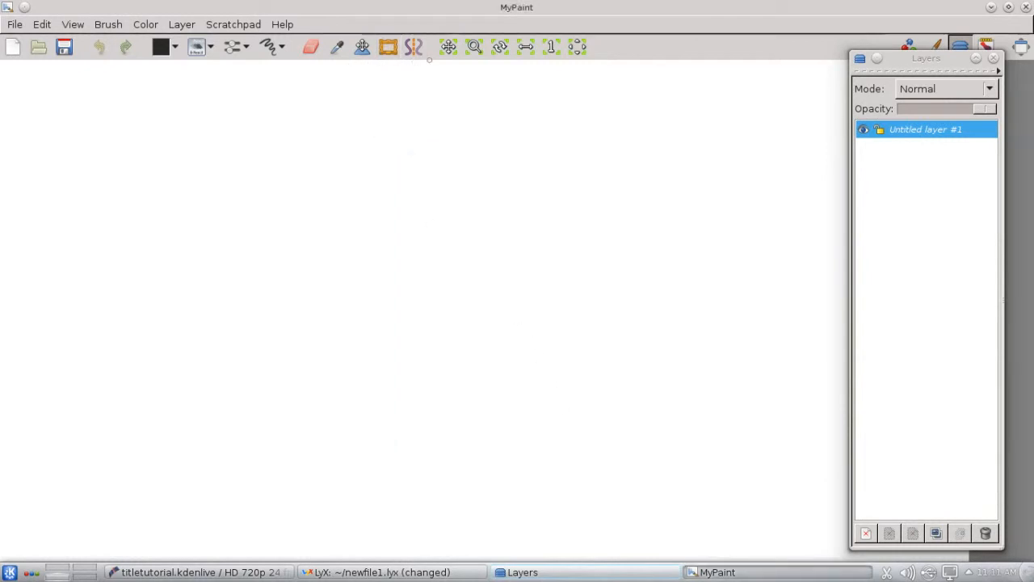
# - Handwrite the word "Test" on the first layer, slightly above and left of the framed canvas's centre
pyautogui.click(73, 24)
pyautogui.click(92, 190)
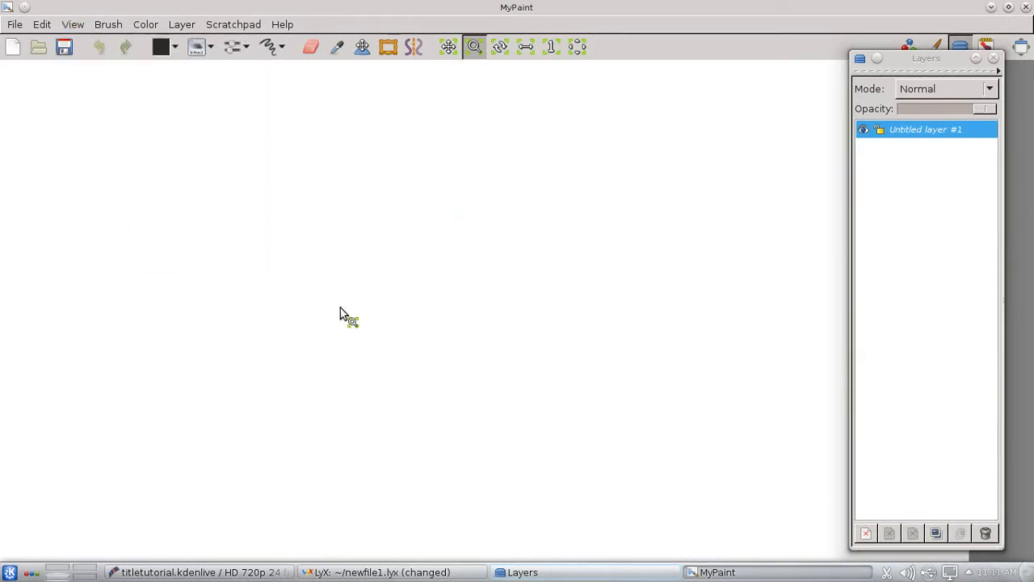
pyautogui.moveTo(347, 301)
pyautogui.mouseDown()
pyautogui.moveTo(416, 238)
pyautogui.moveTo(395, 270)
pyautogui.moveTo(402, 289)
pyautogui.moveTo(413, 270)
pyautogui.mouseUp()
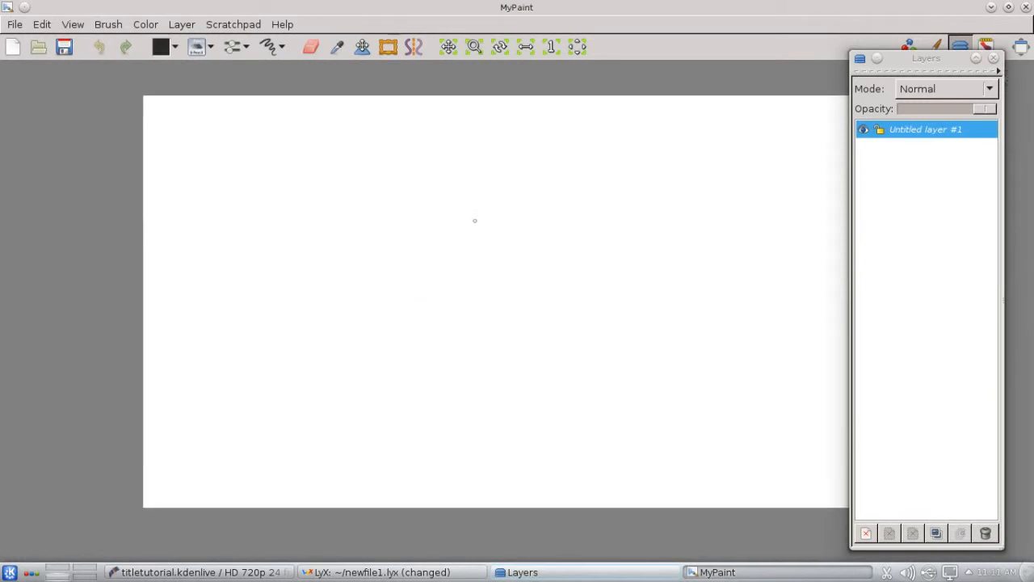
pyautogui.press('space')
pyautogui.moveTo(526, 278); pyautogui.dragTo(474, 282)
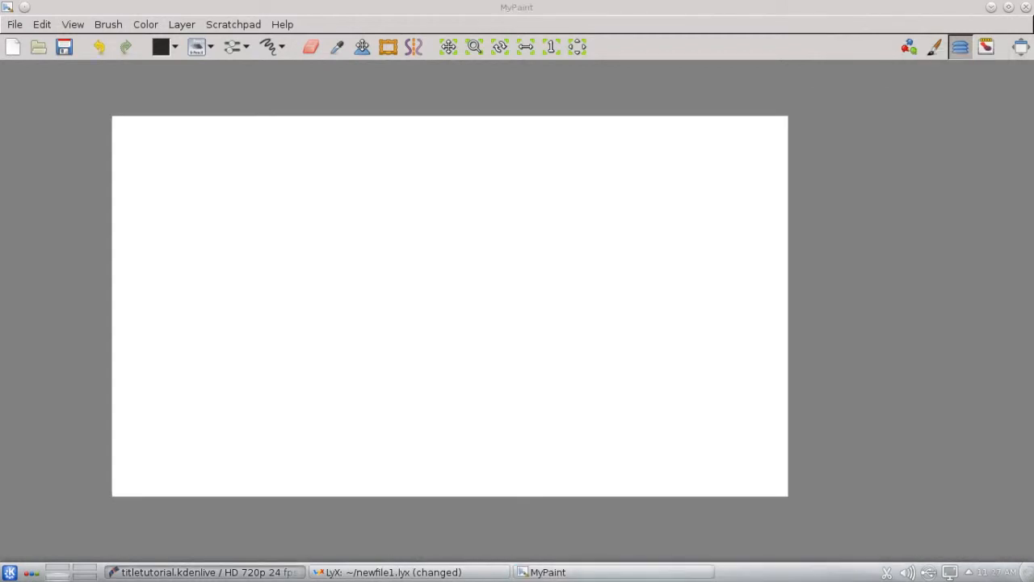
pyautogui.click(368, 268)
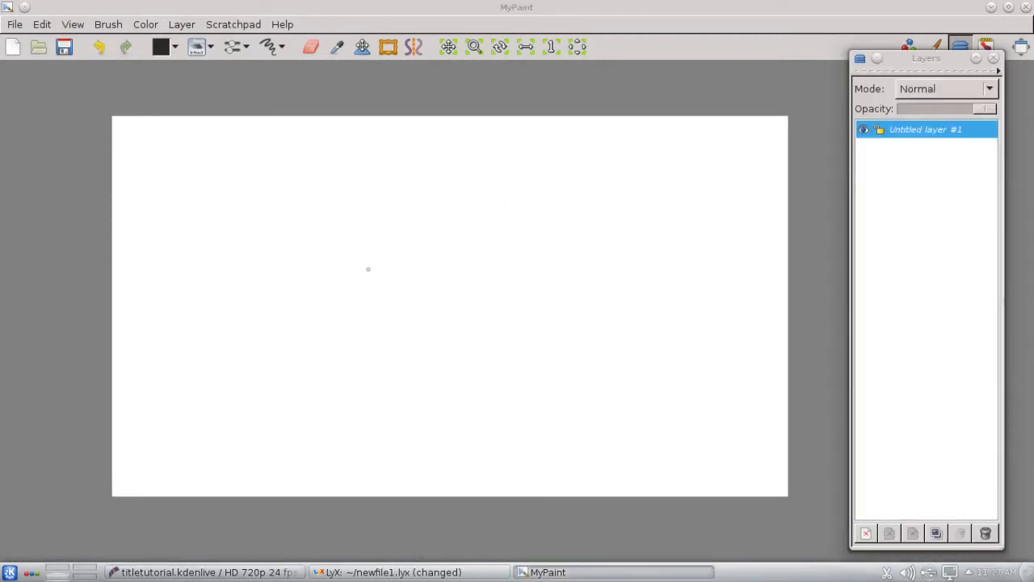
pyautogui.moveTo(367, 242); pyautogui.dragTo(353, 300)
pyautogui.moveTo(333, 249); pyautogui.dragTo(395, 240)
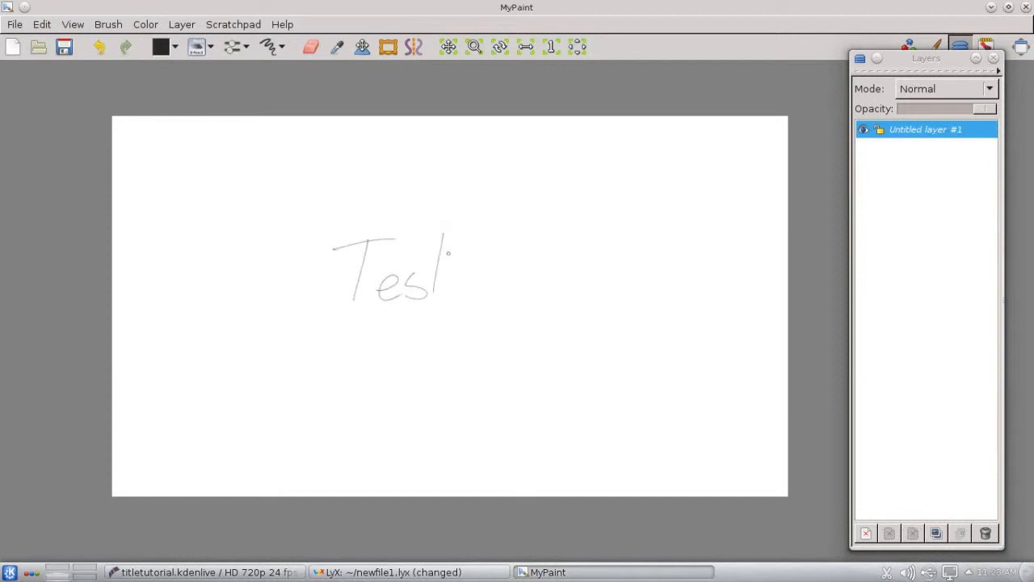
# - Lock the first layer and trace over the word "Test" on a new second layer
pyautogui.click(879, 132)
pyautogui.click(867, 535)
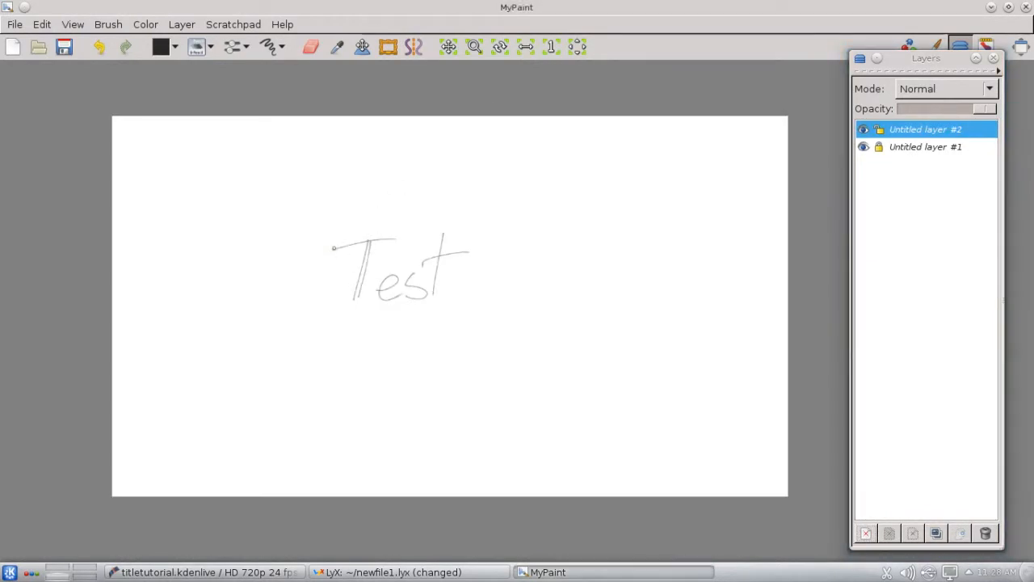
pyautogui.moveTo(333, 248)
pyautogui.mouseDown()
pyautogui.moveTo(392, 238)
pyautogui.moveTo(375, 288)
pyautogui.moveTo(382, 280)
pyautogui.moveTo(405, 292)
pyautogui.mouseUp()
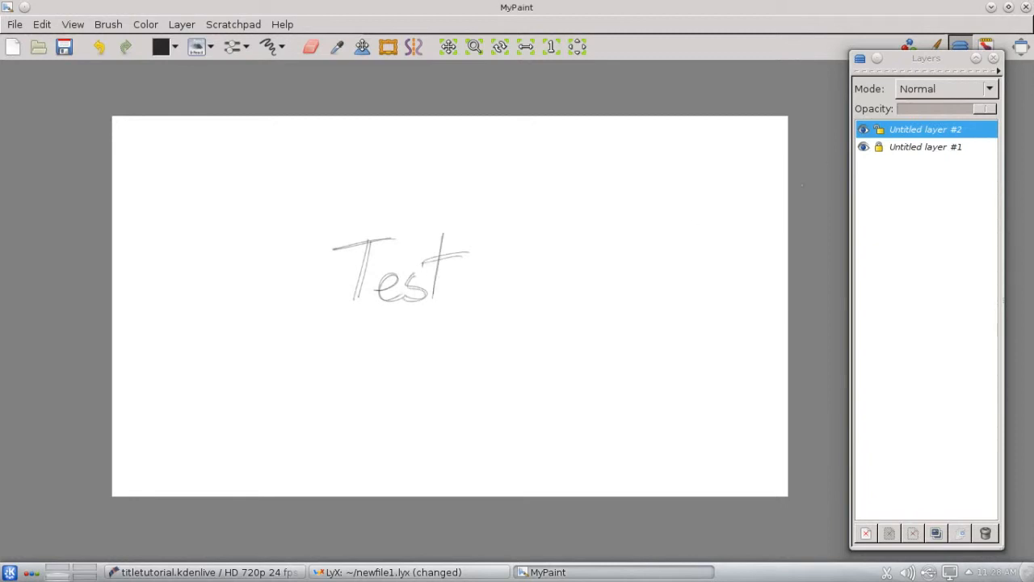
# - Lock the second layer and trace over the letters of "Test" again on a new third layer
pyautogui.click(879, 130)
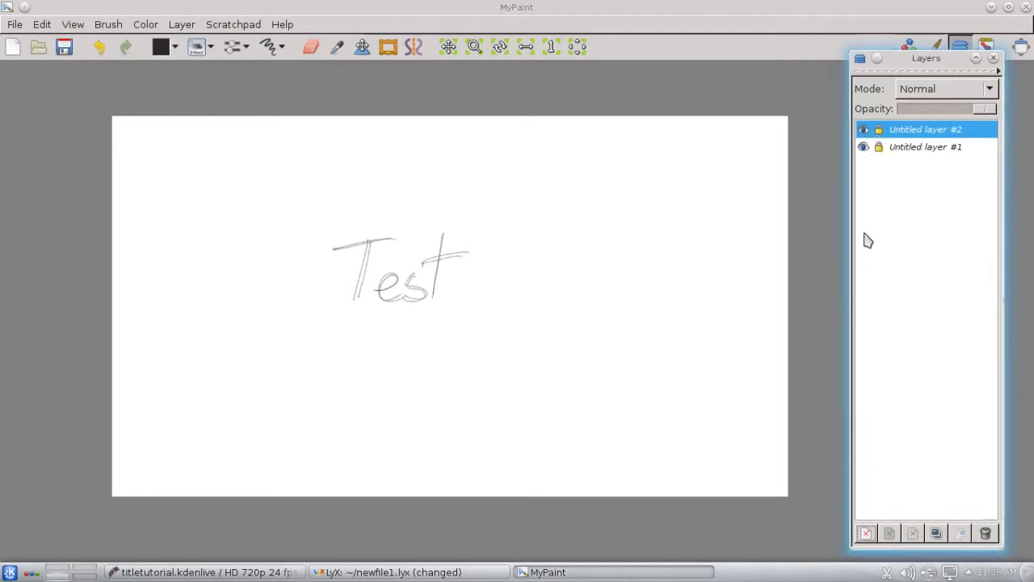
pyautogui.click(863, 533)
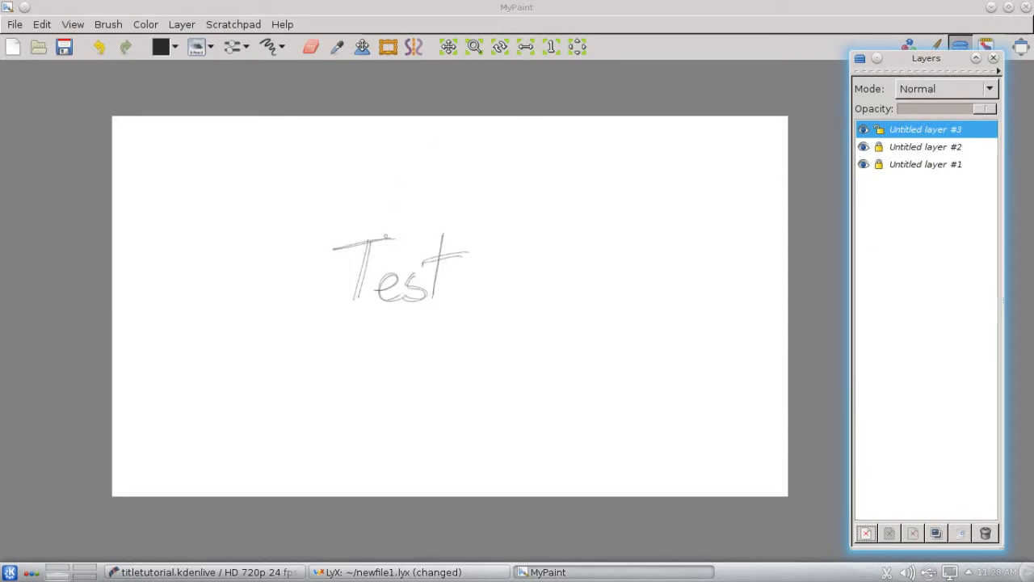
pyautogui.click(340, 244)
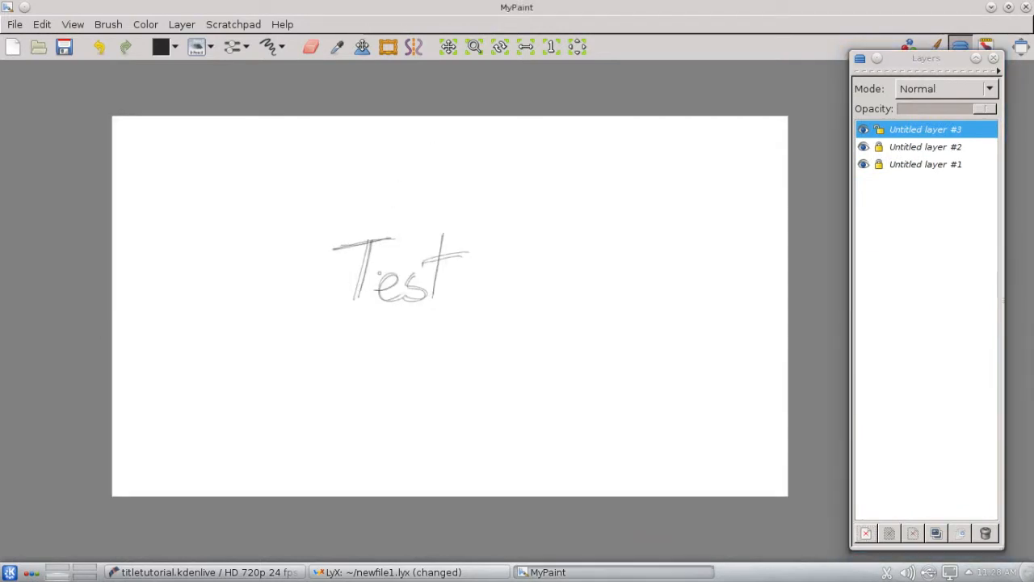
pyautogui.moveTo(384, 285); pyautogui.dragTo(405, 295)
pyautogui.moveTo(434, 250); pyautogui.dragTo(429, 280)
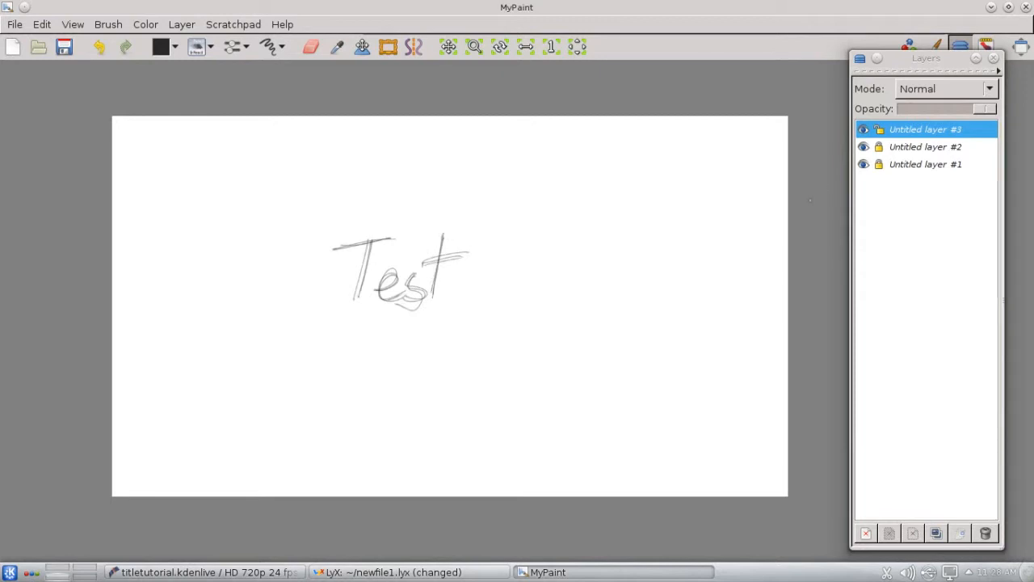
# - Lock the third layer and retrace "Test" on new fourth and fifth layers, locking each one
pyautogui.click(880, 131)
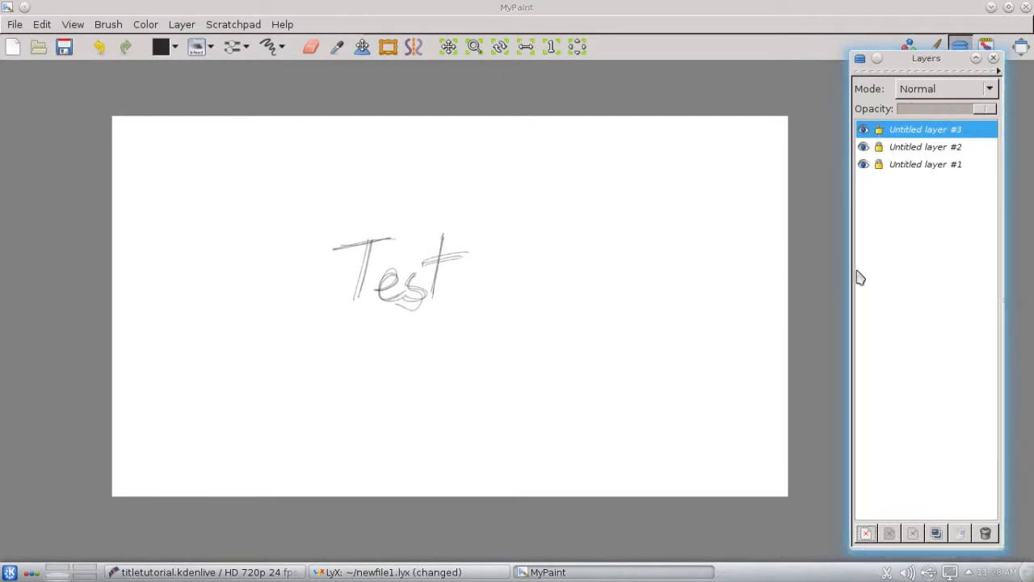
pyautogui.click(866, 533)
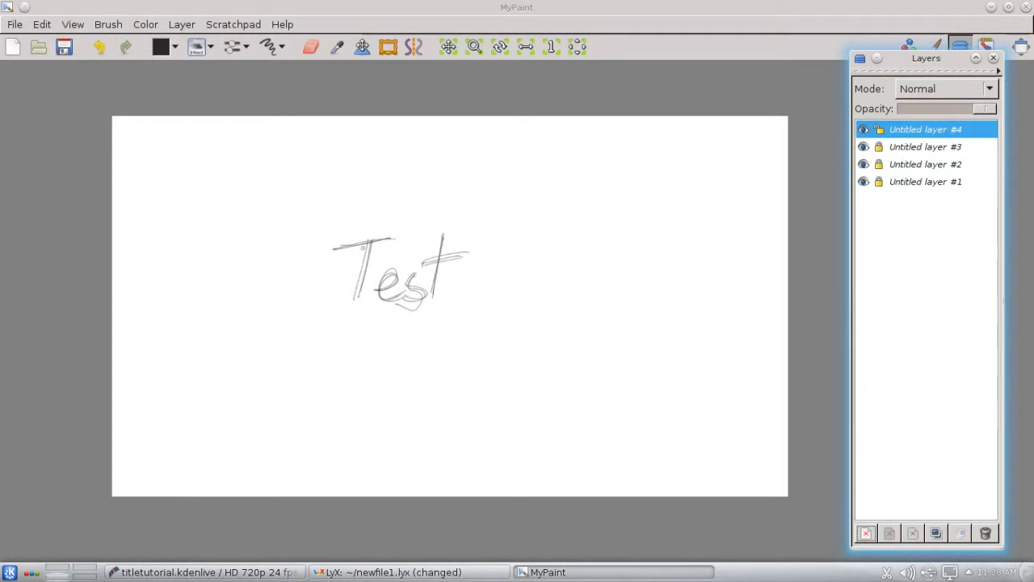
pyautogui.moveTo(373, 240)
pyautogui.mouseDown()
pyautogui.moveTo(340, 247)
pyautogui.moveTo(396, 240)
pyautogui.moveTo(380, 303)
pyautogui.moveTo(443, 238)
pyautogui.moveTo(435, 271)
pyautogui.moveTo(467, 254)
pyautogui.mouseUp()
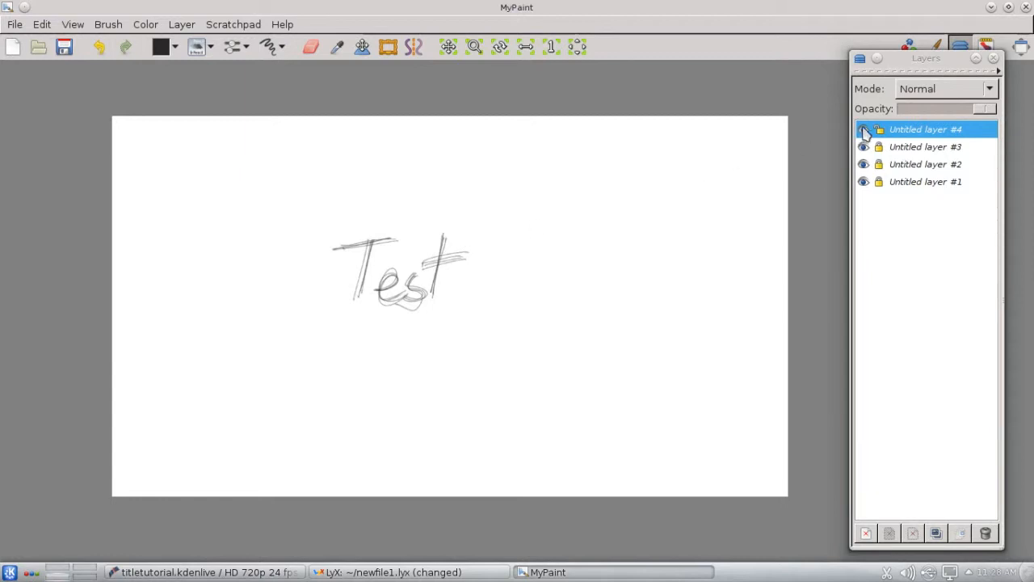
pyautogui.click(866, 533)
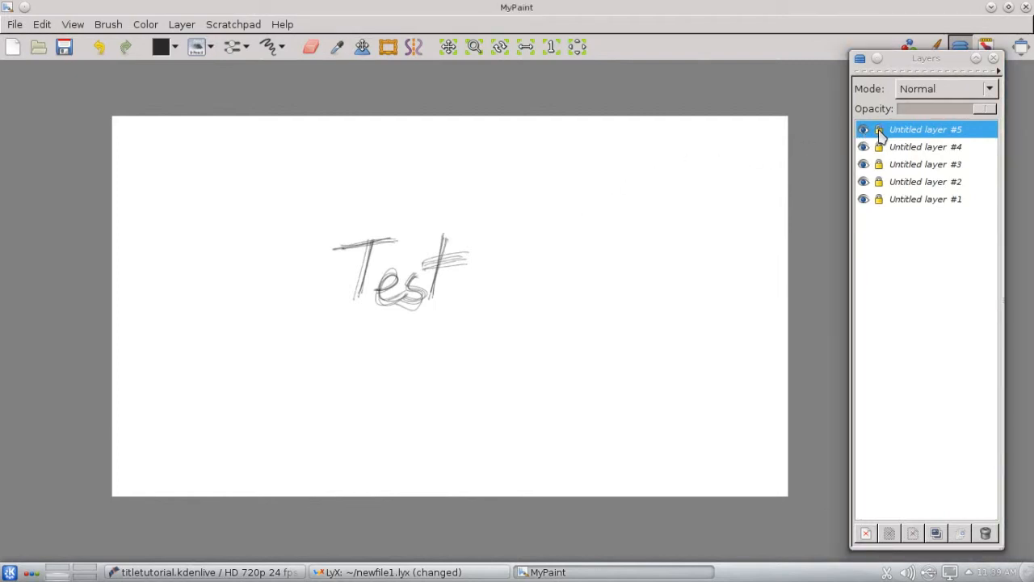
# - Export the drawing as "test" into the animations/test folder in the Multiple PNG transparent (*.XXX.png) format
pyautogui.click(10, 28)
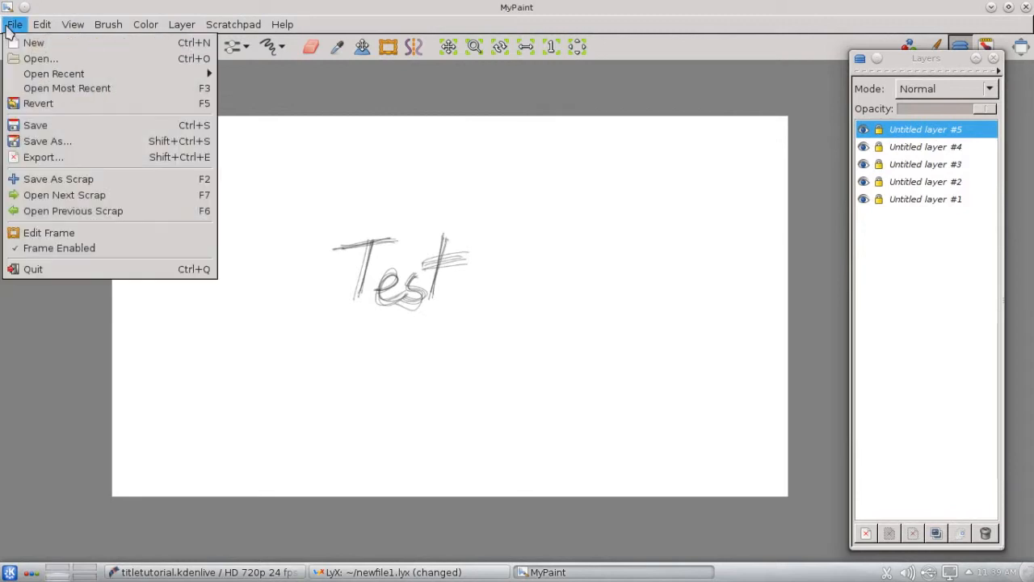
pyautogui.click(40, 159)
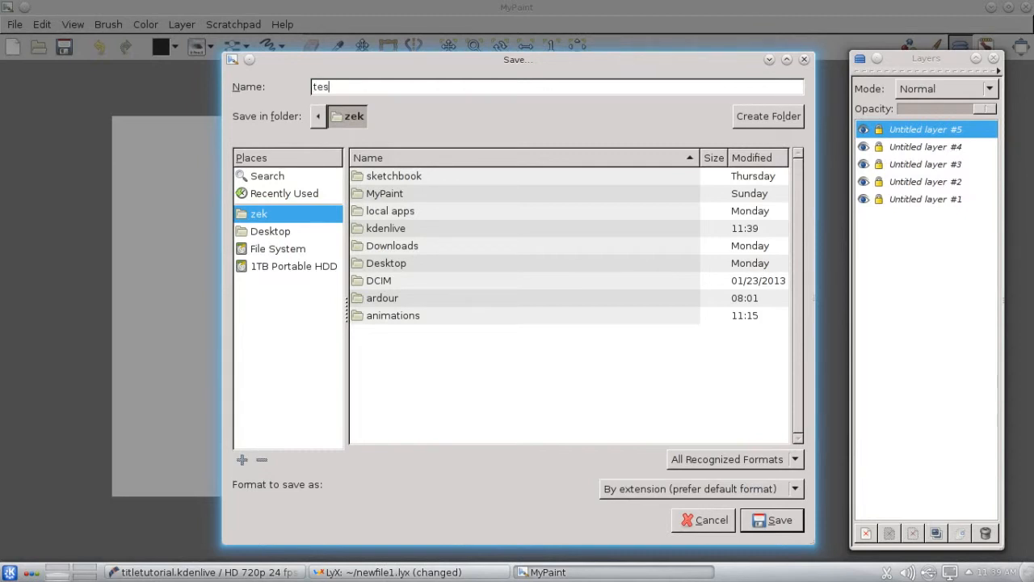
pyautogui.click(368, 320)
pyautogui.doubleClick(368, 320)
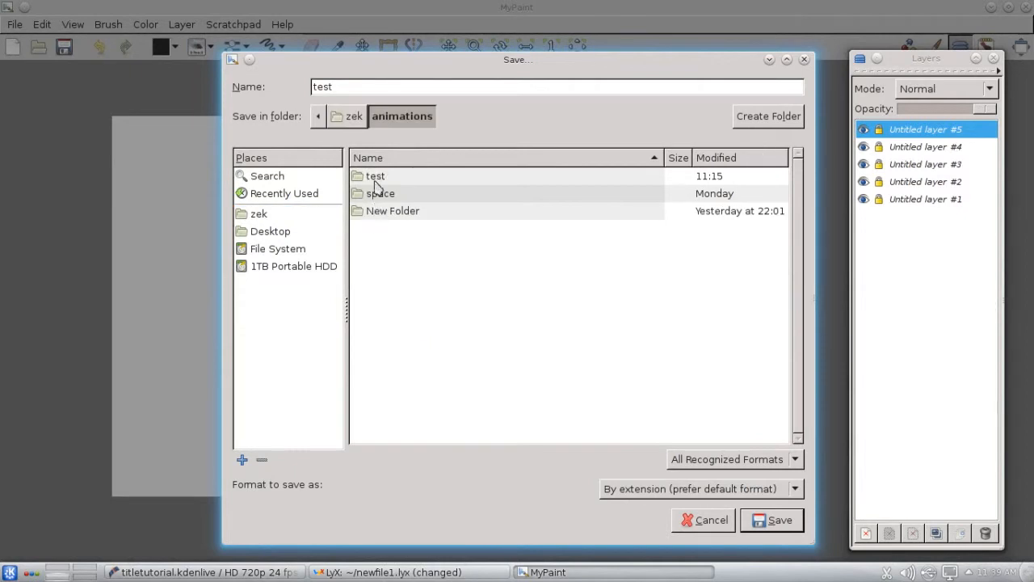
pyautogui.click(374, 177)
pyautogui.doubleClick(375, 178)
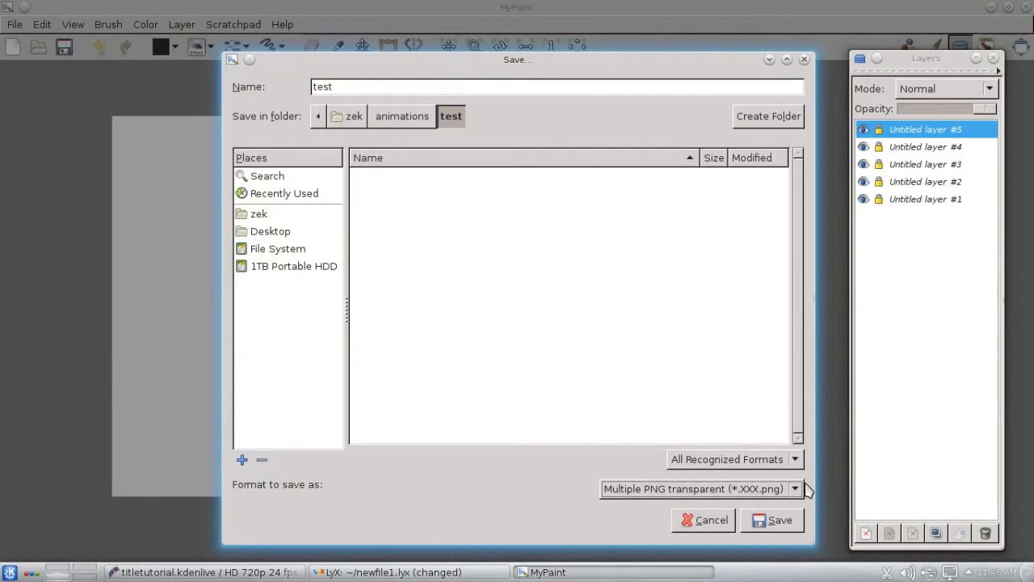
pyautogui.click(776, 521)
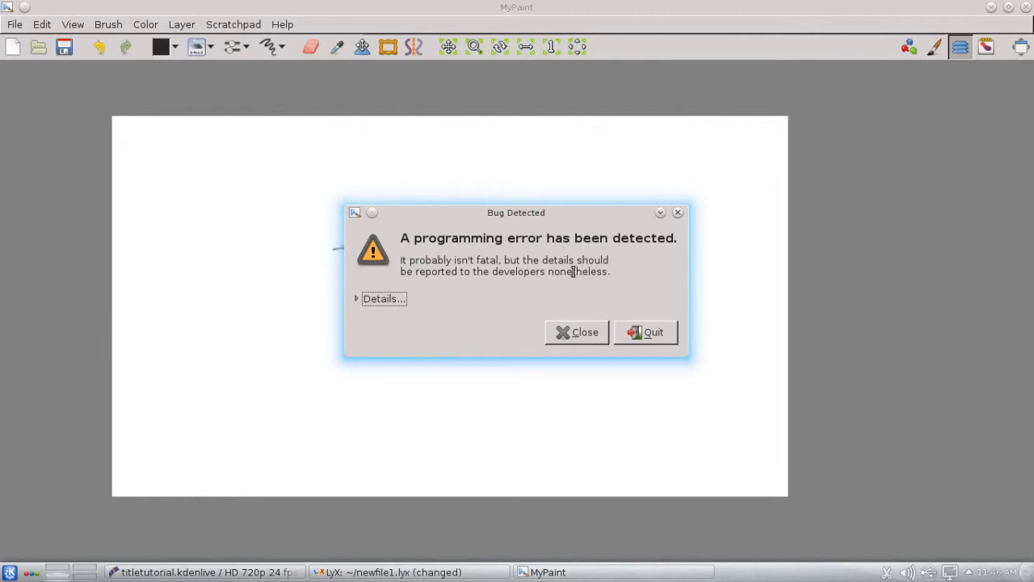
pyautogui.click(572, 338)
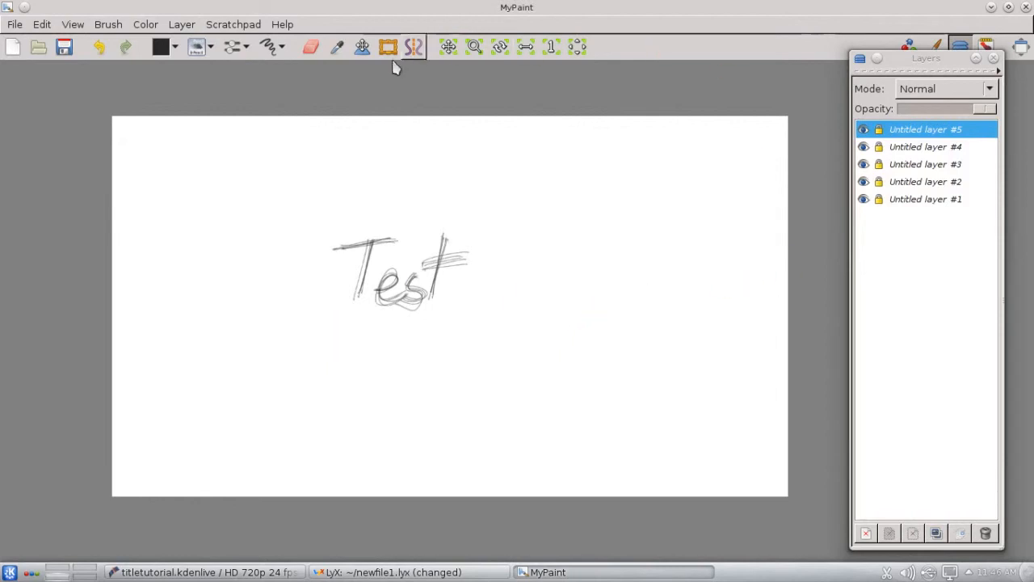
# - Close MyPaint and launch the Kdenlive video editor from the Multimedia applications
pyautogui.click(1027, 8)
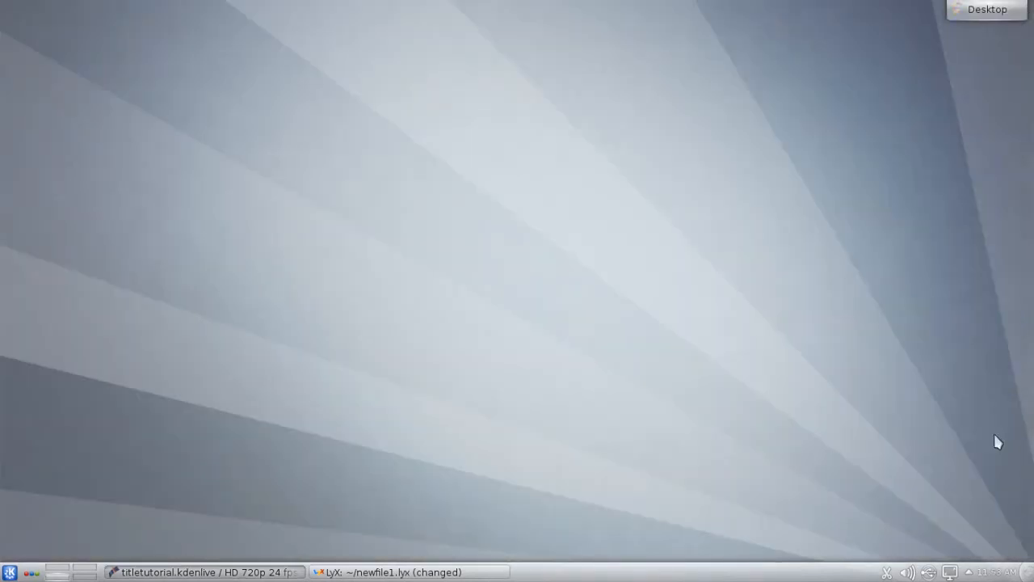
pyautogui.click(11, 572)
pyautogui.click(93, 533)
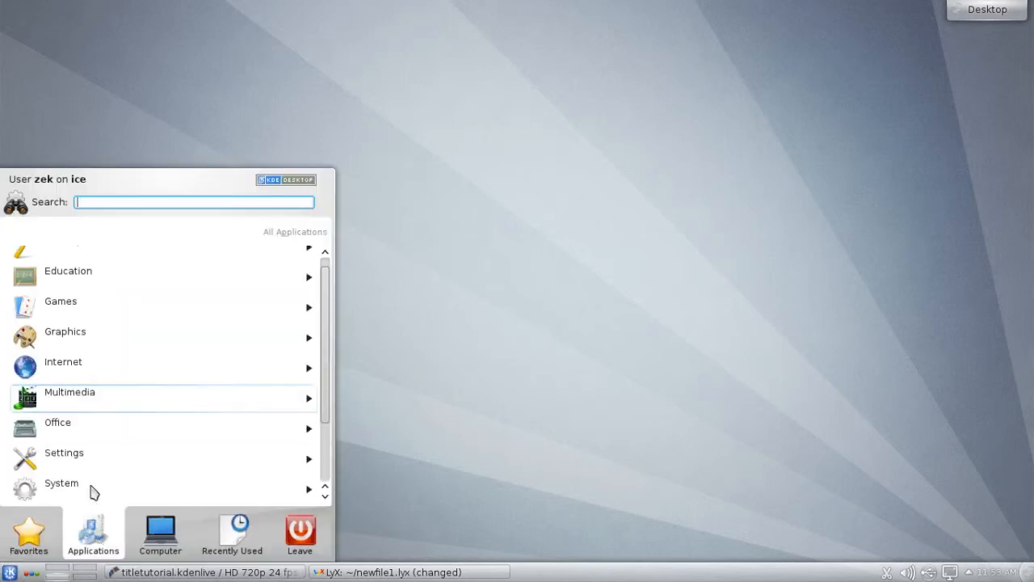
pyautogui.click(83, 398)
pyautogui.scroll(-1, 114, 400)
pyautogui.scroll(-3, 101, 436)
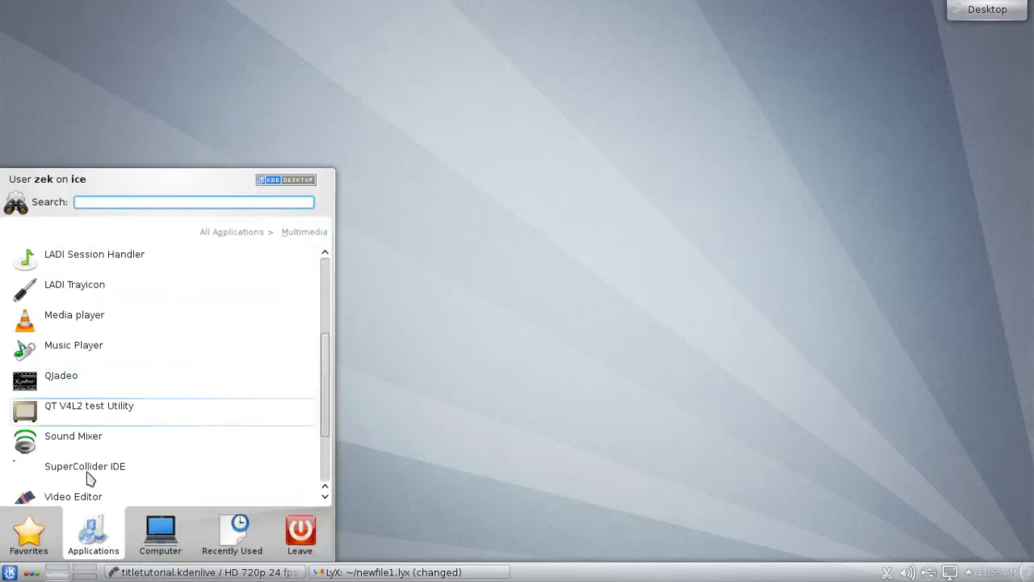
pyautogui.click(95, 494)
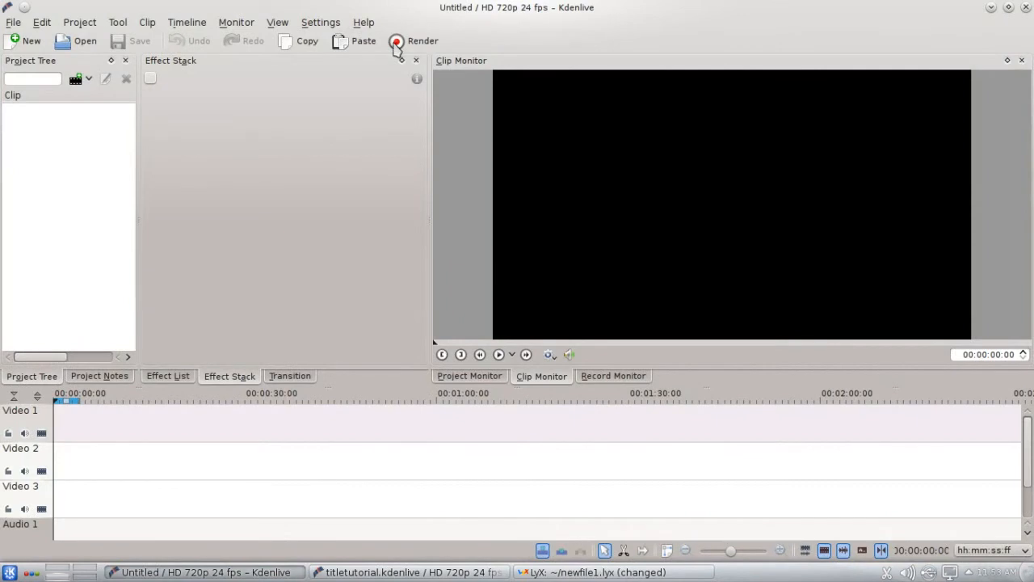
# - Start a new slideshow clip in the project and name it "test"
pyautogui.rightClick(42, 149)
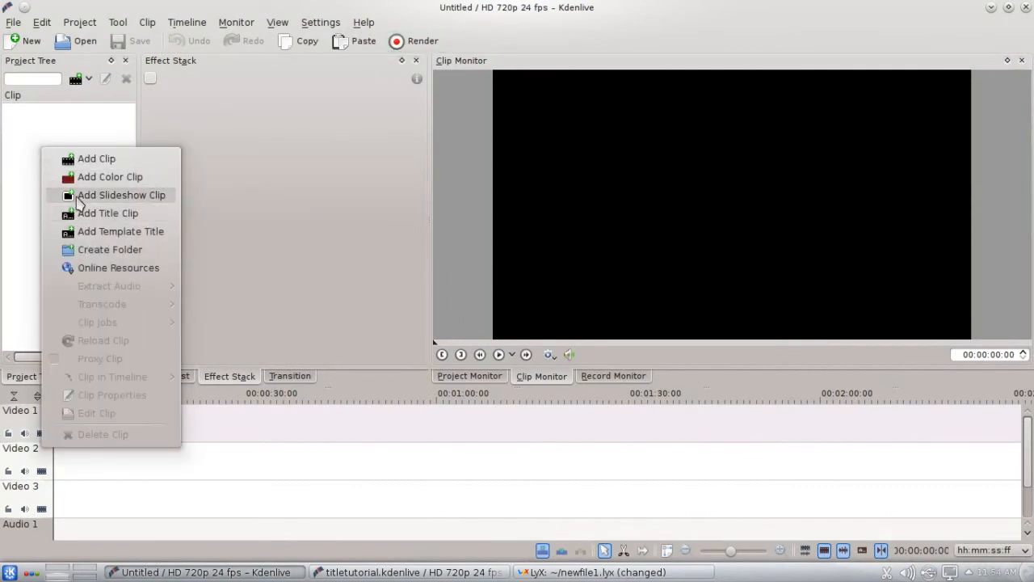
pyautogui.click(79, 198)
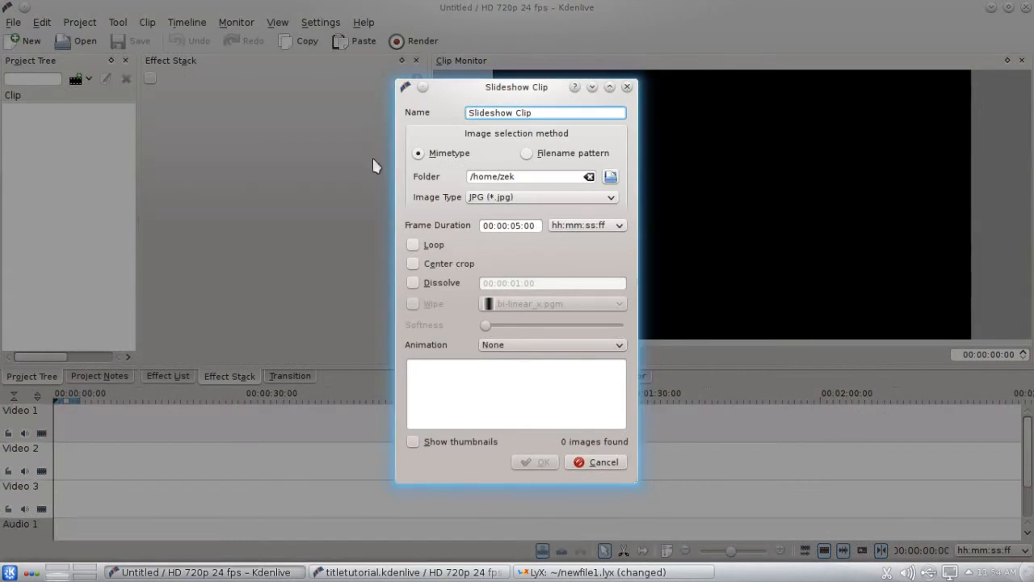
pyautogui.moveTo(469, 113); pyautogui.dragTo(532, 112)
pyautogui.write('test')
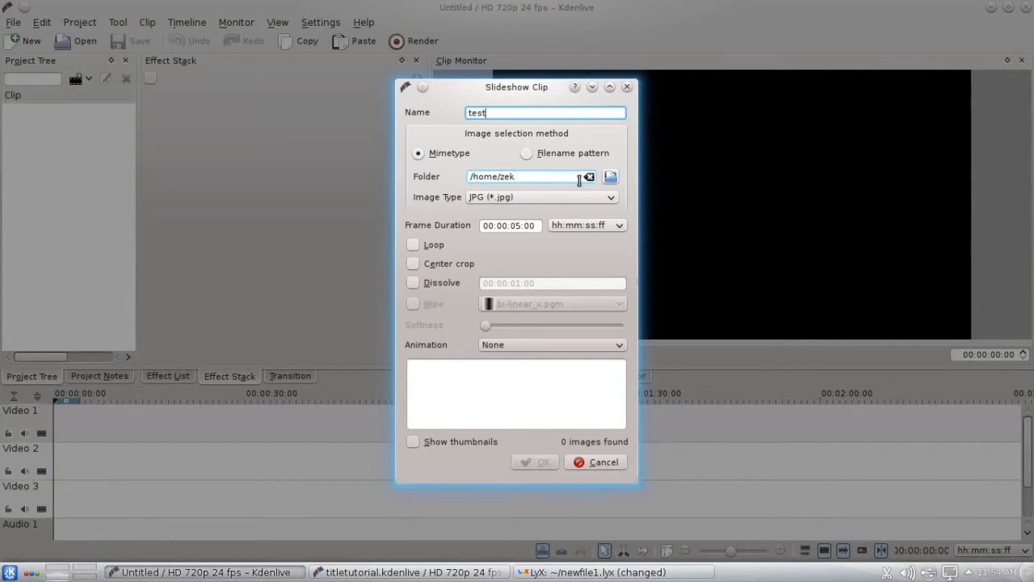
# - Set the slideshow's source to the animations/test folder inside the home folder, with PNG (*.png) as the image type
pyautogui.click(611, 176)
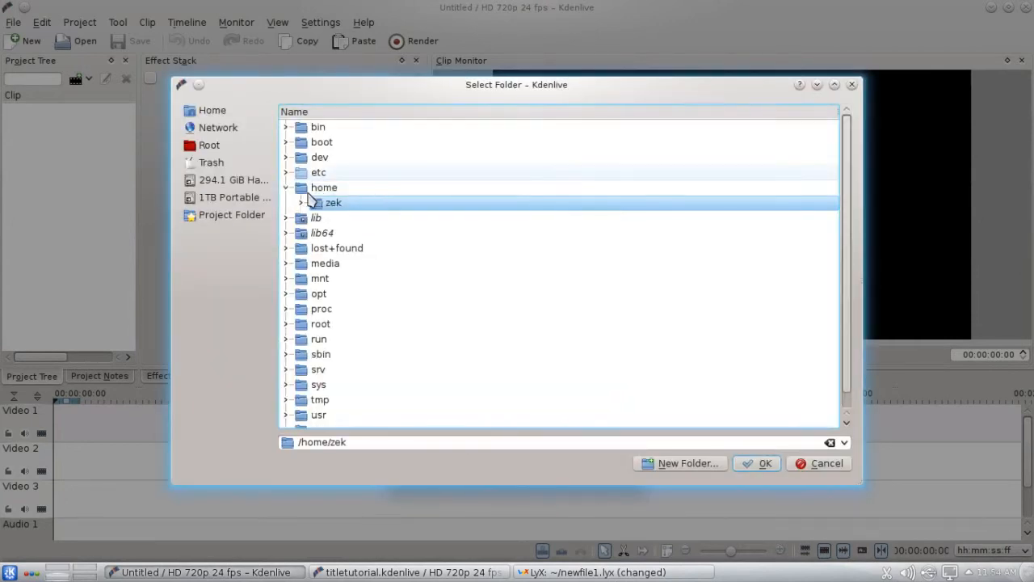
pyautogui.click(304, 202)
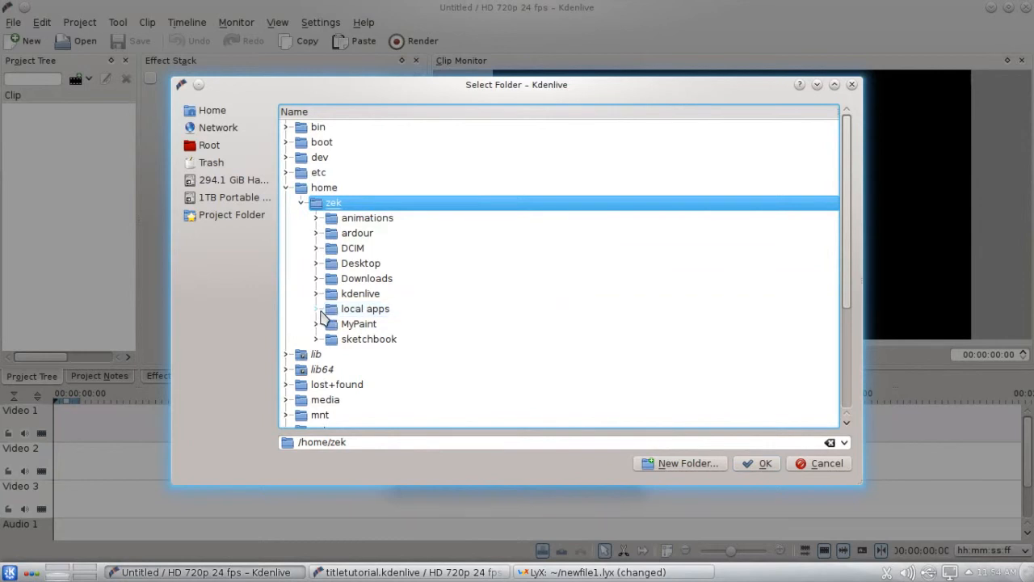
pyautogui.click(316, 217)
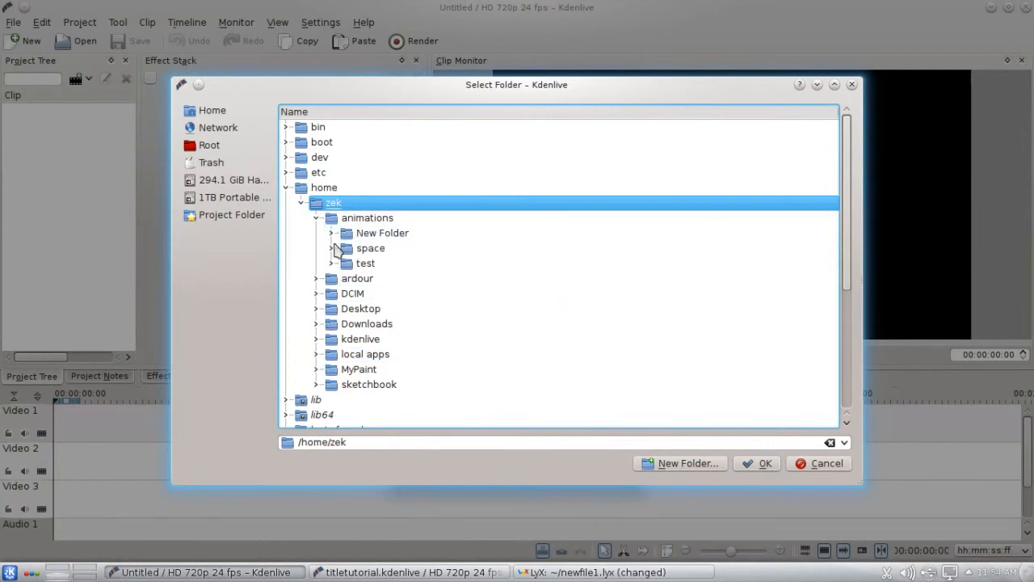
pyautogui.click(349, 264)
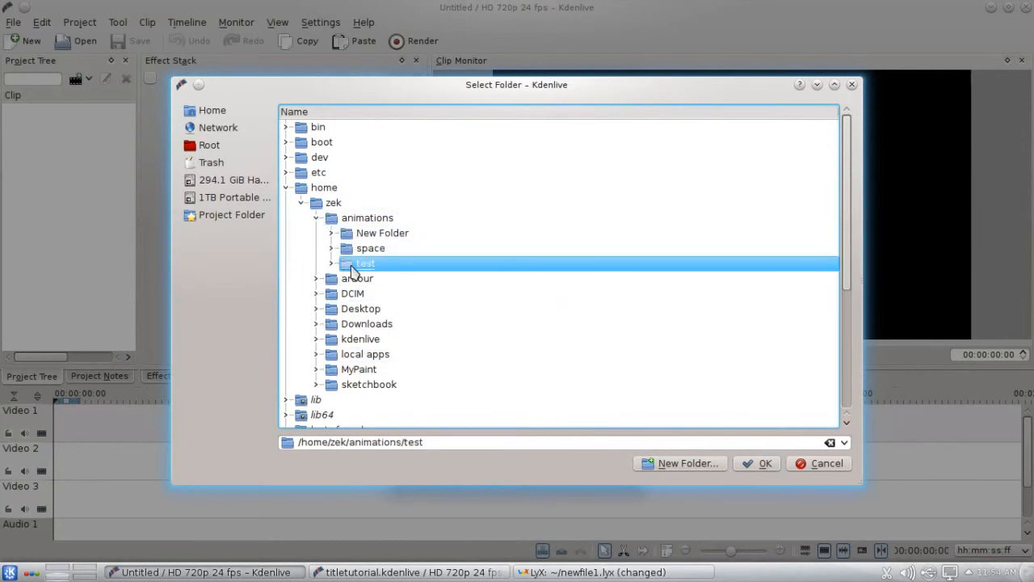
pyautogui.click(756, 467)
pyautogui.click(526, 199)
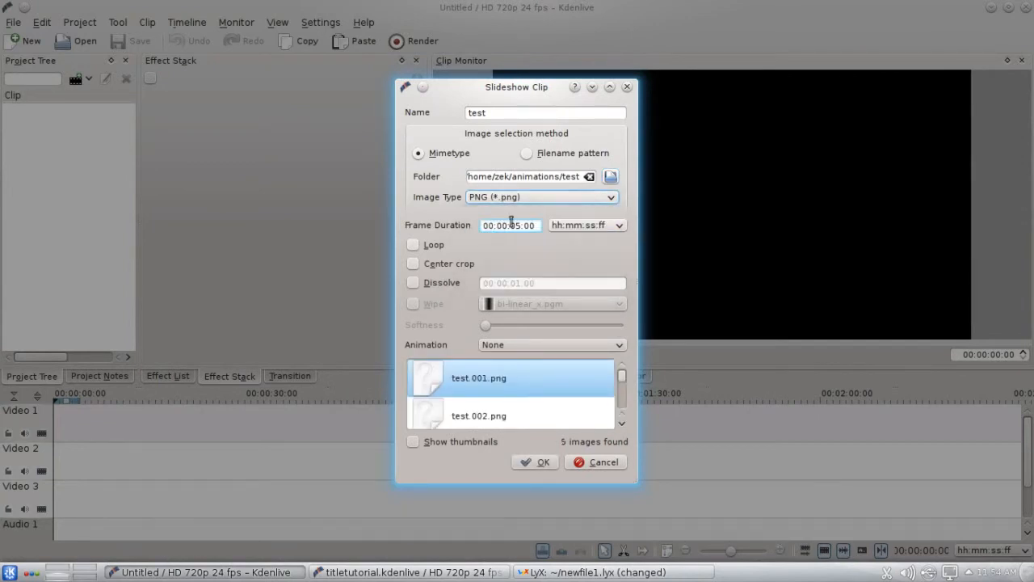
# - Set the frame duration to 2 frames, with looping enabled, and add the slideshow clip to the project
pyautogui.click(611, 231)
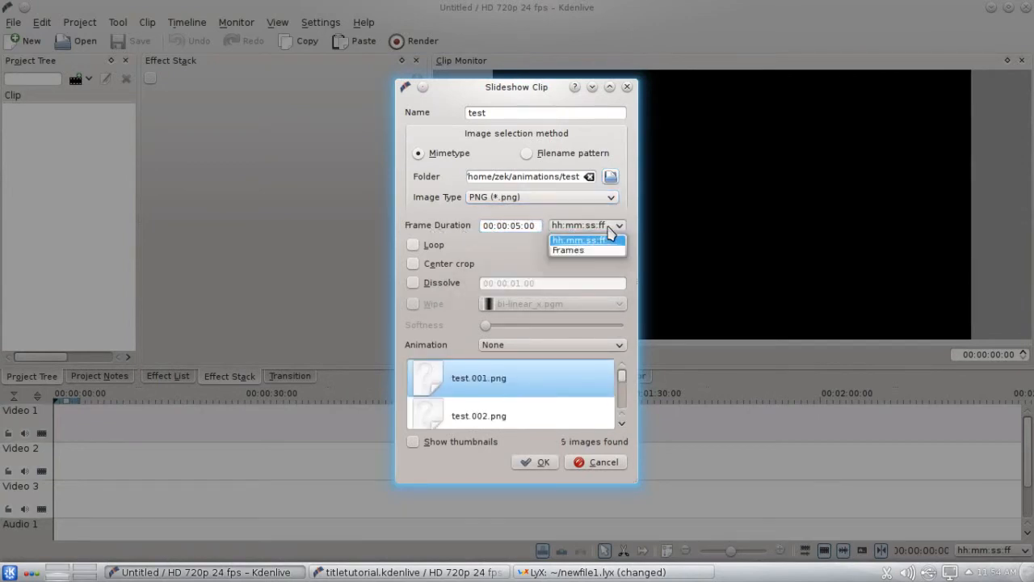
pyautogui.click(575, 250)
pyautogui.moveTo(499, 224); pyautogui.dragTo(467, 232)
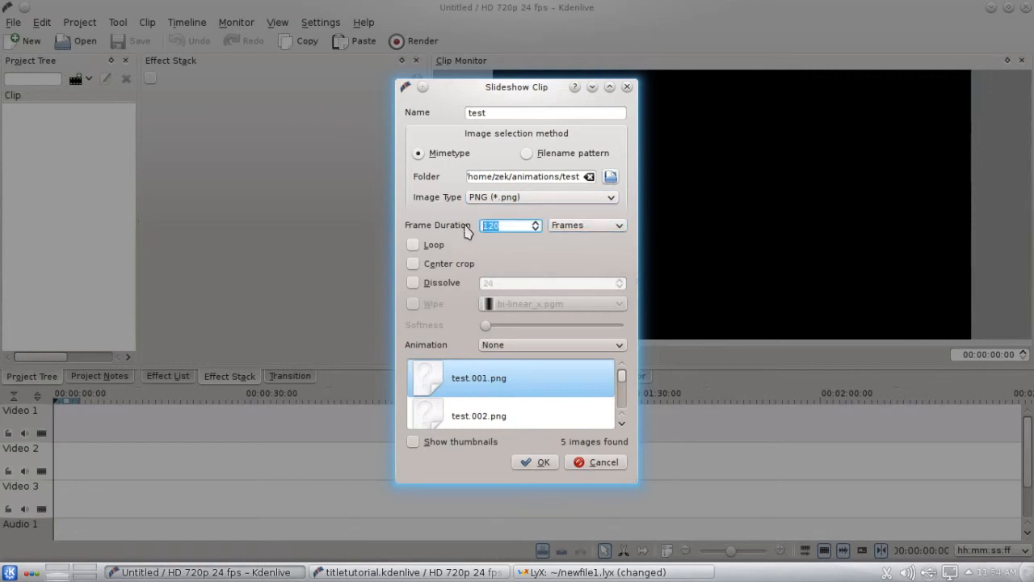
pyautogui.write('2')
pyautogui.click(413, 246)
pyautogui.click(539, 465)
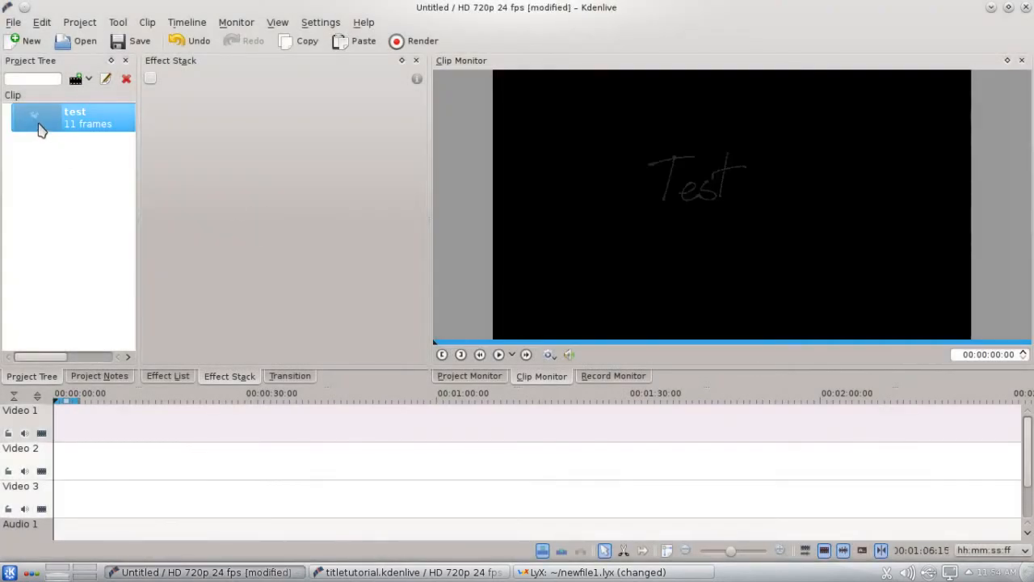
# - Place the test clip at the start of the Video 1 track, extended to about 6 seconds, and play it back
pyautogui.moveTo(34, 122); pyautogui.dragTo(60, 428)
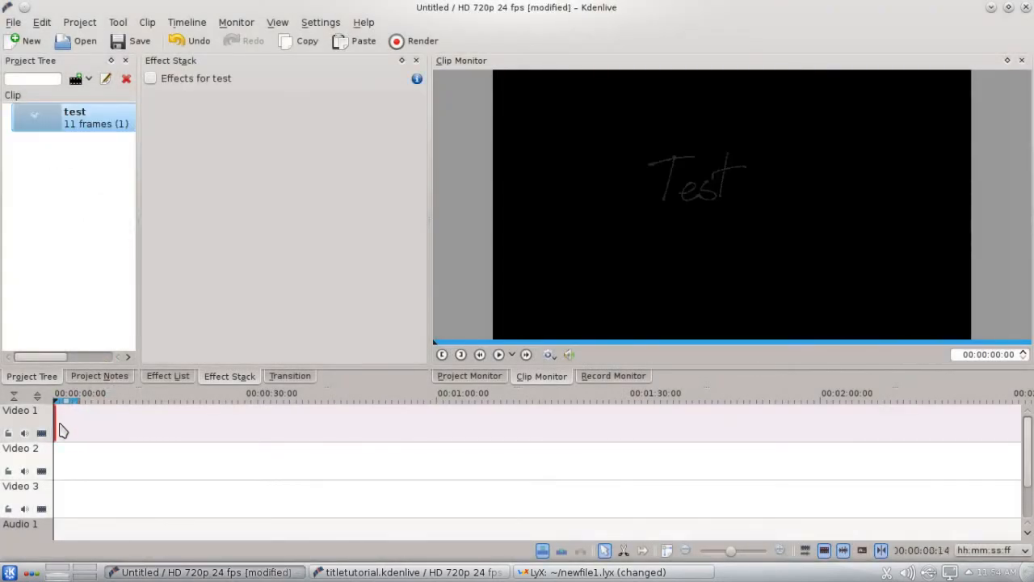
pyautogui.click(780, 551)
pyautogui.click(781, 552)
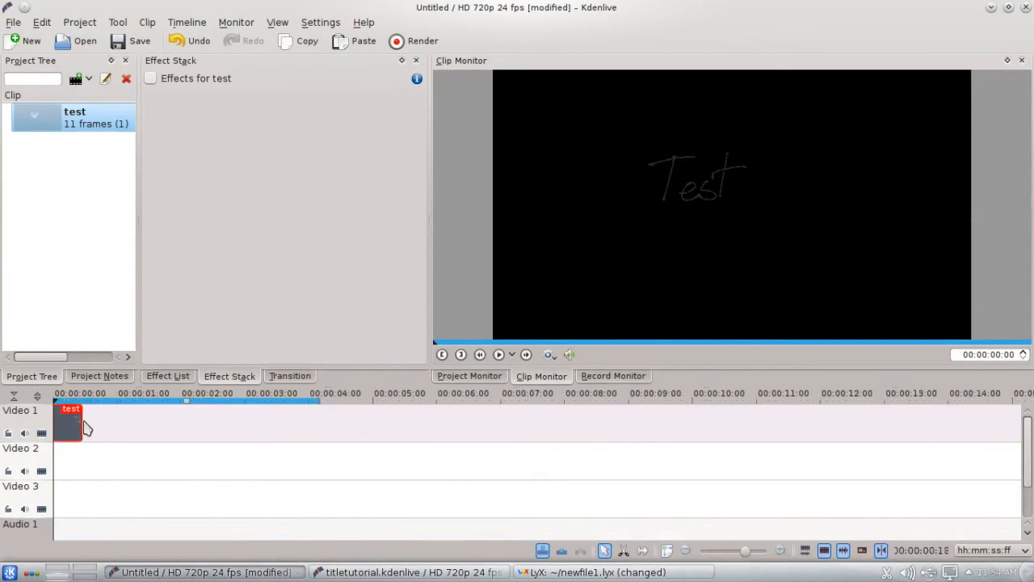
pyautogui.moveTo(84, 426); pyautogui.dragTo(458, 429)
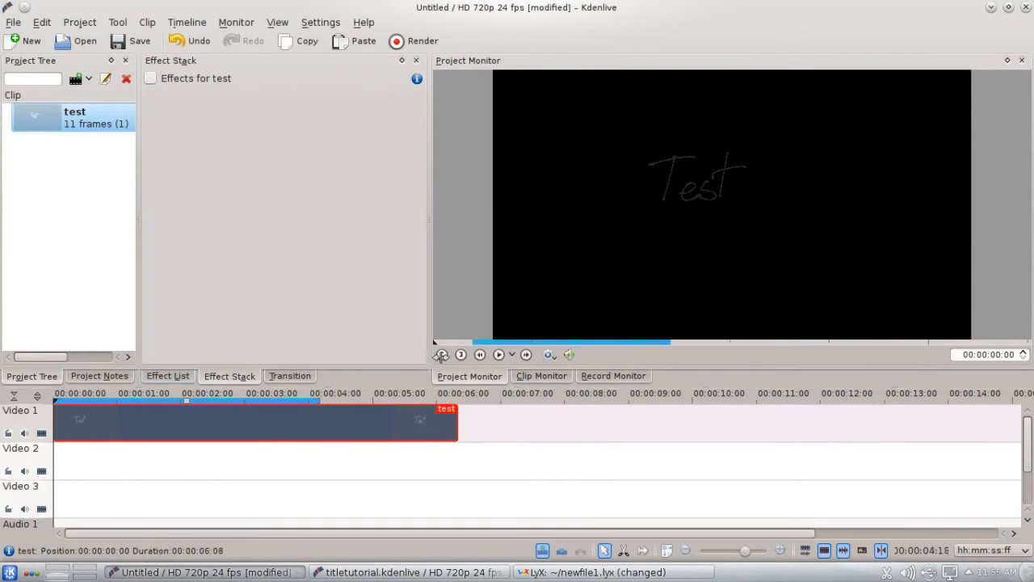
pyautogui.click(499, 354)
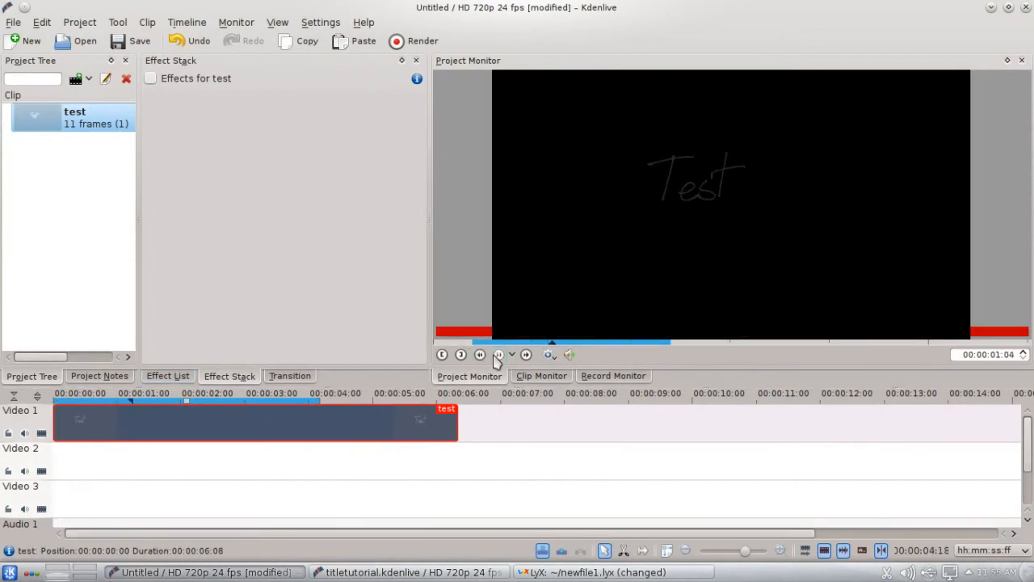